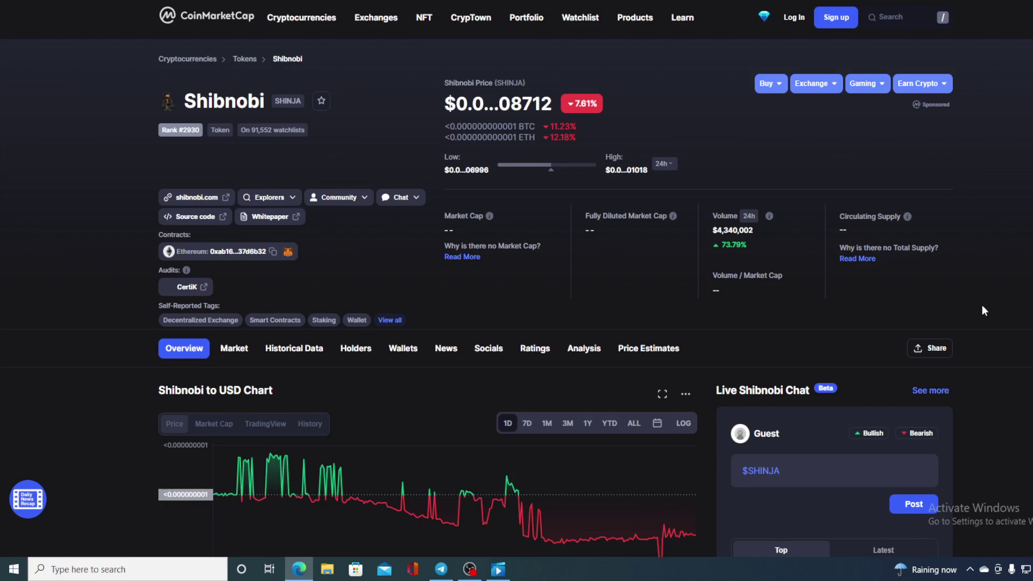
{"action": "scroll", "coordinate": [734, 291], "scroll_direction": "down", "scroll_amount": 1}
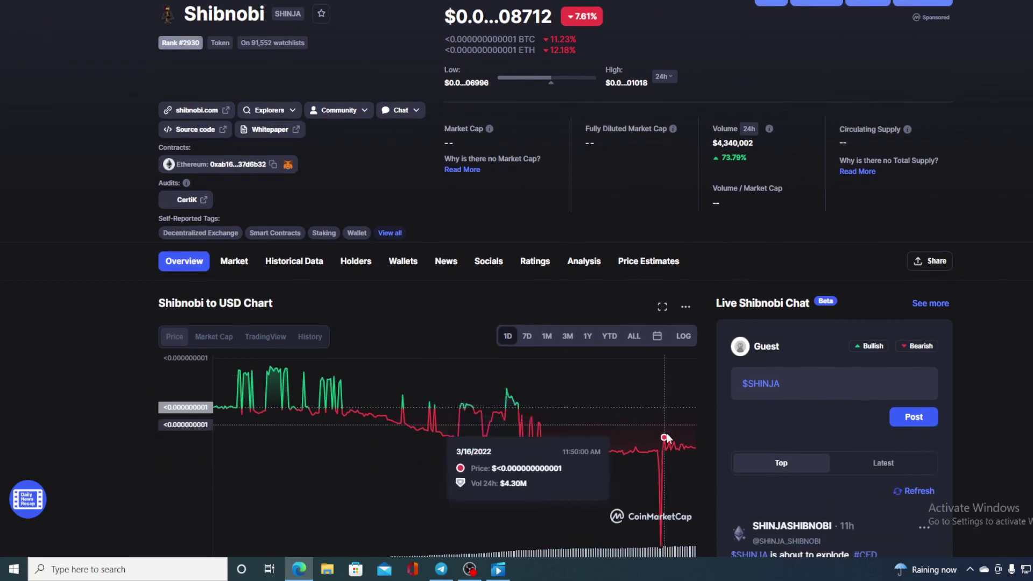
{"action": "mouse_move", "coordinate": [694, 533]}
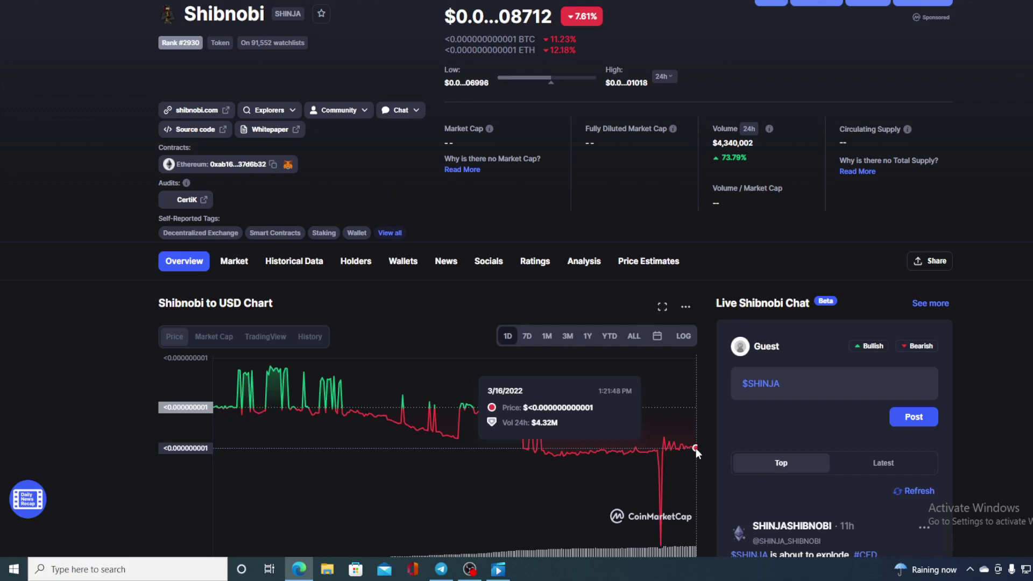
{"action": "scroll", "coordinate": [703, 378], "scroll_direction": "up", "scroll_amount": 1}
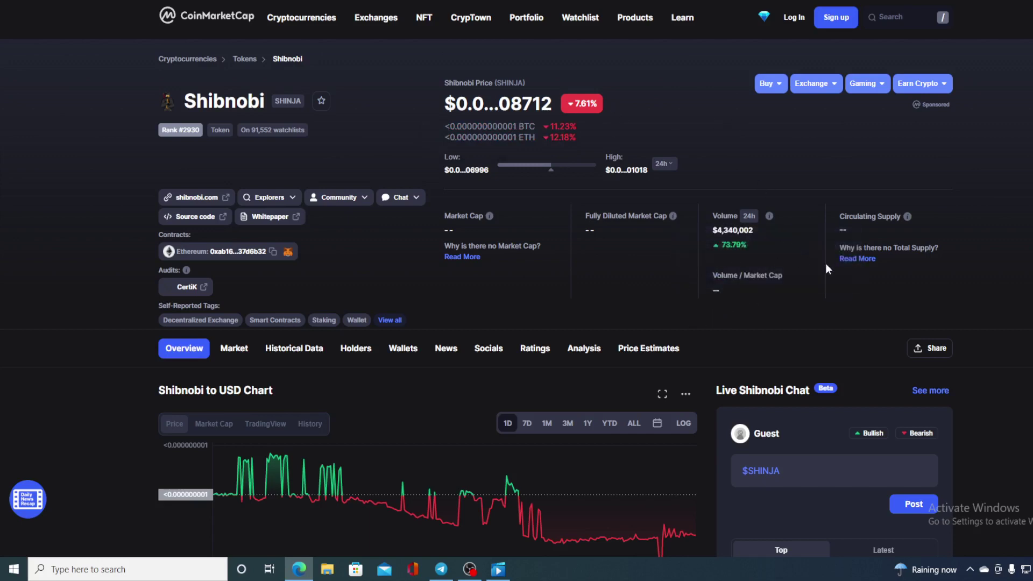
{"action": "scroll", "coordinate": [626, 250], "scroll_direction": "down", "scroll_amount": 2}
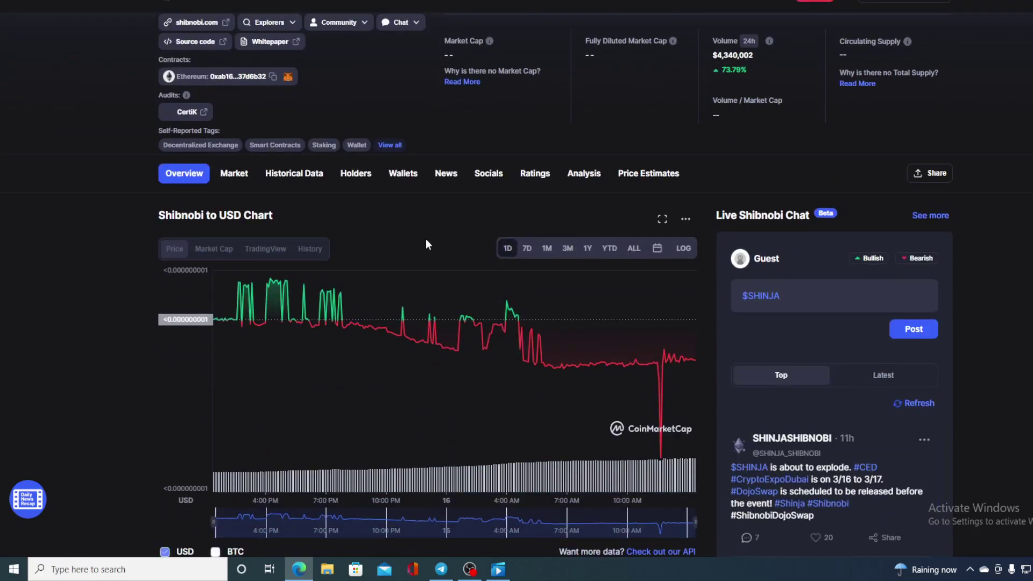
{"action": "mouse_move", "coordinate": [604, 361]}
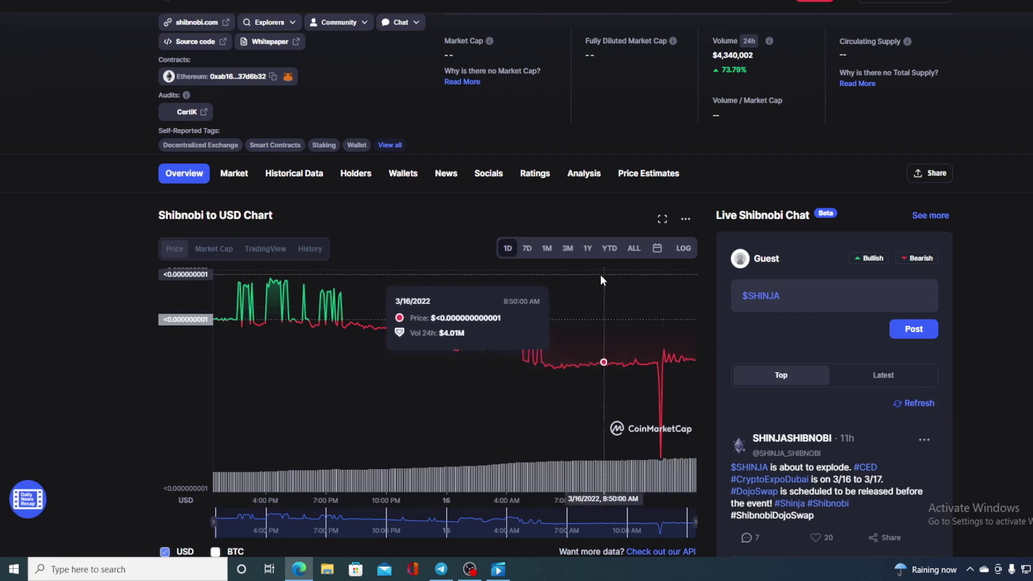
- Show the last seven days of Shibnobi prices on the chart
{"action": "left_click", "coordinate": [525, 250]}
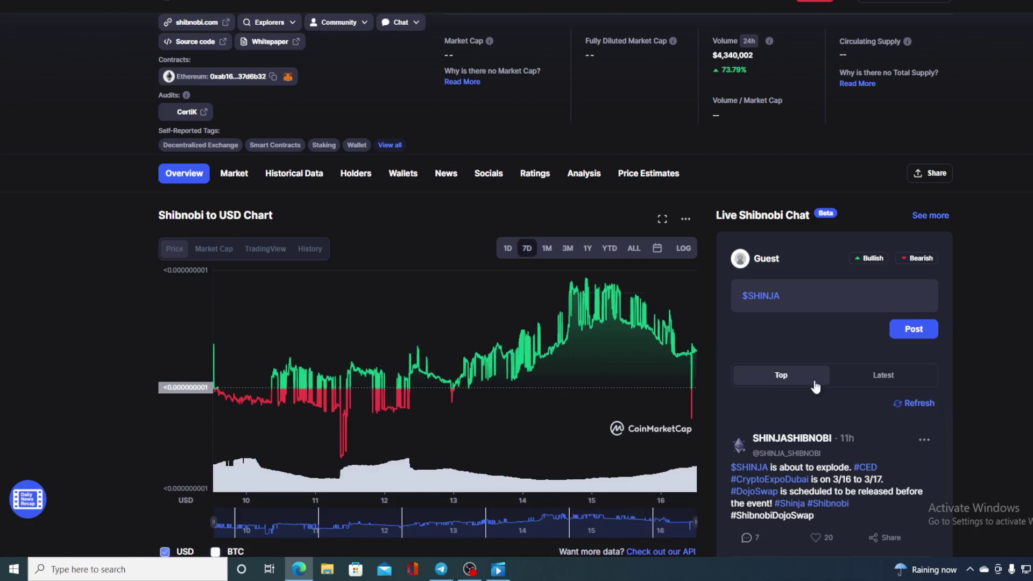
{"action": "scroll", "coordinate": [695, 363], "scroll_direction": "up", "scroll_amount": 5}
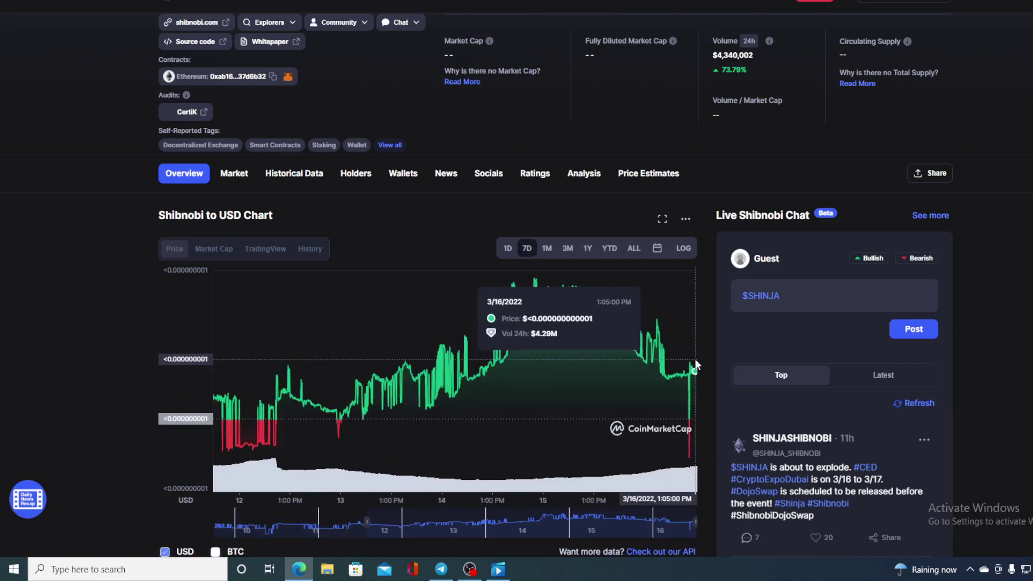
{"action": "scroll", "coordinate": [694, 359], "scroll_direction": "up", "scroll_amount": 2}
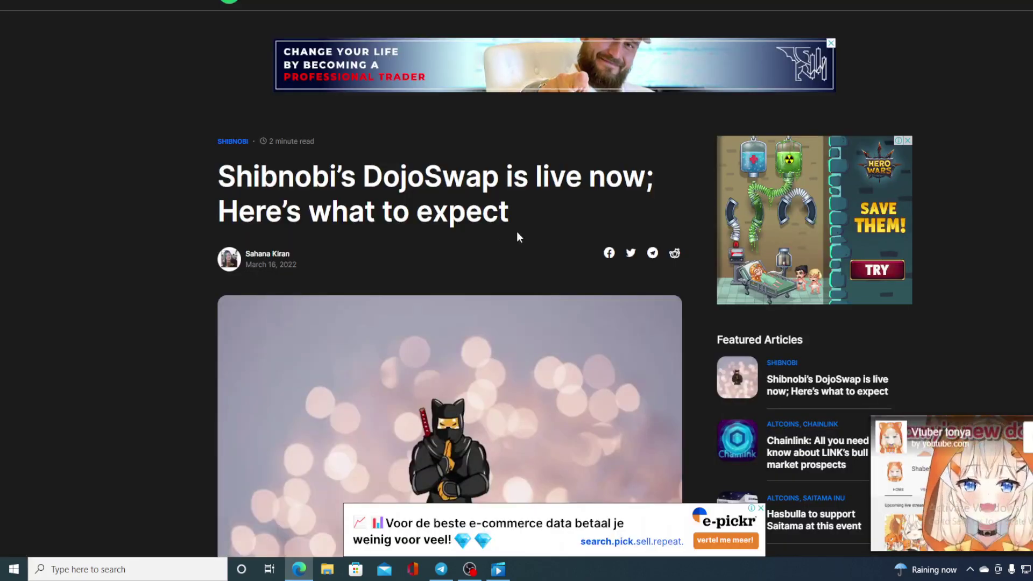
{"action": "scroll", "coordinate": [517, 232], "scroll_direction": "down", "scroll_amount": 2}
{"action": "scroll", "coordinate": [517, 232], "scroll_direction": "down", "scroll_amount": 3}
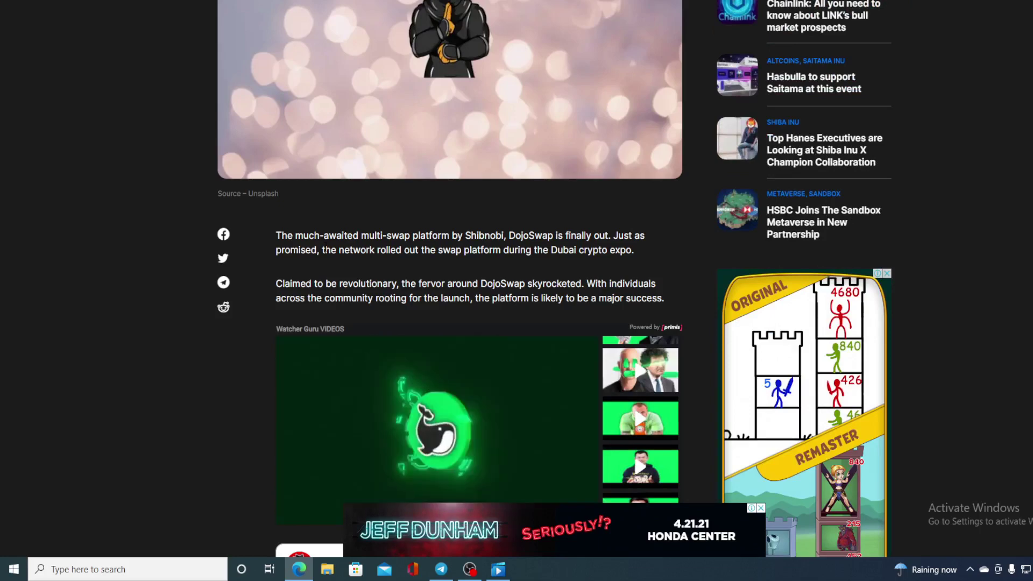
{"action": "scroll", "coordinate": [517, 290], "scroll_direction": "down", "scroll_amount": 2}
{"action": "scroll", "coordinate": [326, 247], "scroll_direction": "down", "scroll_amount": 3}
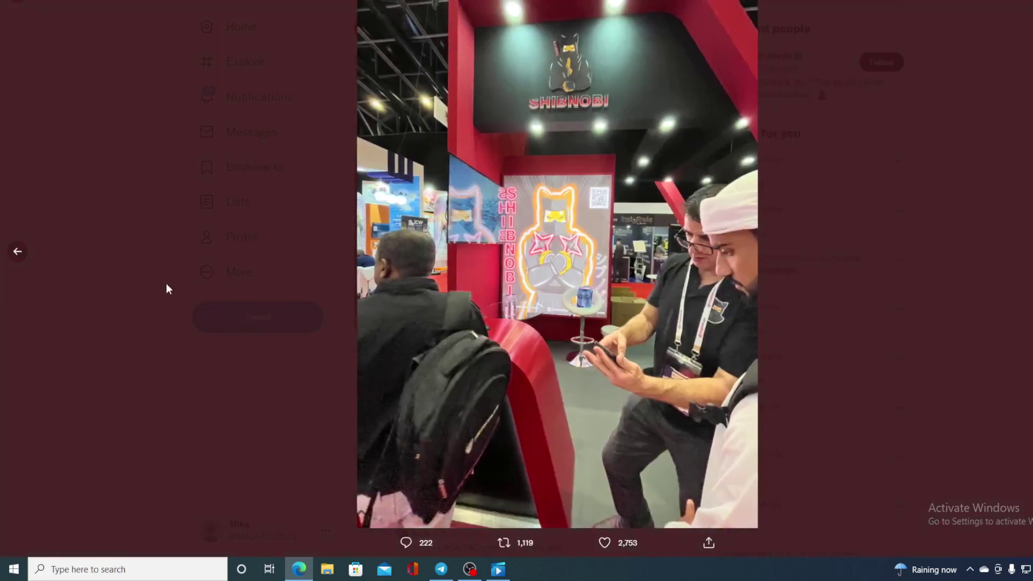
- Flip through two more Shibnobi expo booth photos in the gallery
{"action": "left_click", "coordinate": [17, 252]}
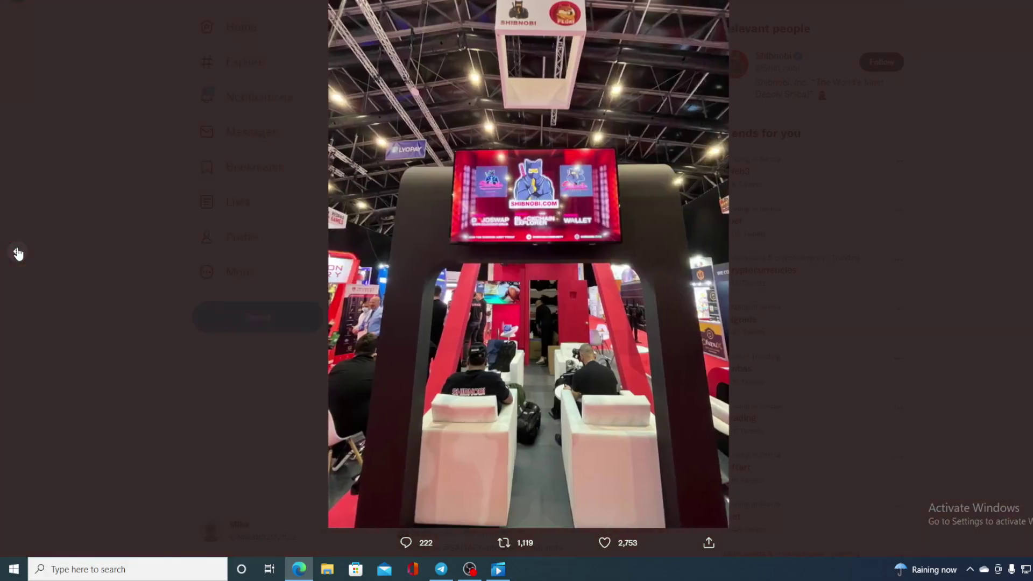
{"action": "left_click", "coordinate": [16, 251]}
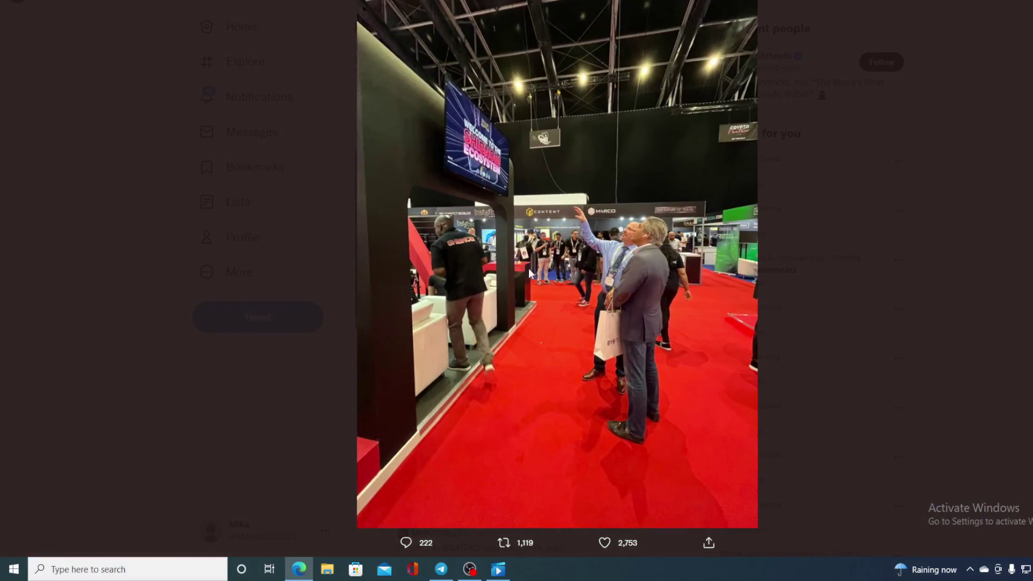
- Close the expo photo viewer to return to the Shibnobi timeline
{"action": "key", "text": "Escape"}
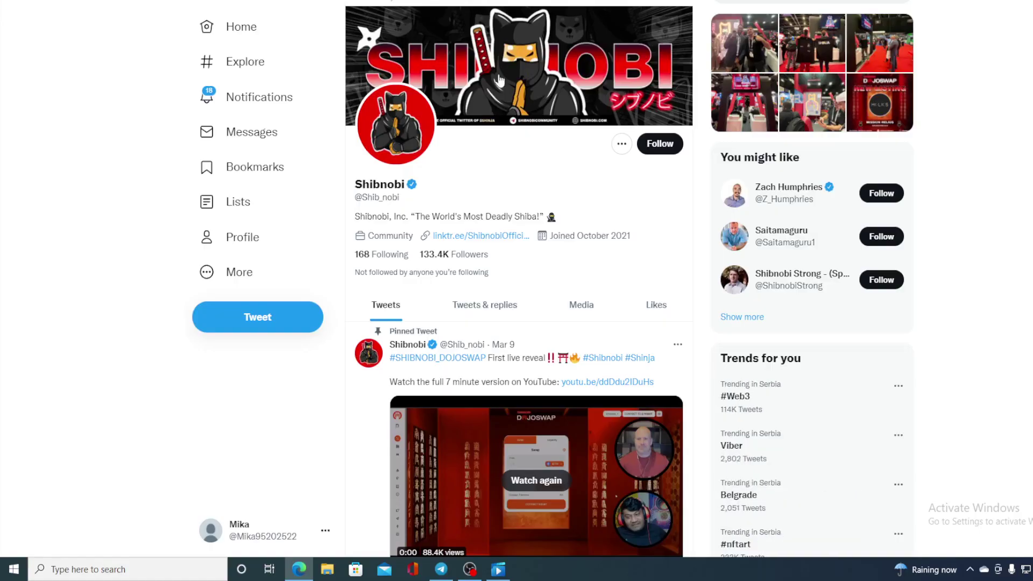
{"action": "scroll", "coordinate": [537, 236], "scroll_direction": "down", "scroll_amount": 2}
{"action": "scroll", "coordinate": [536, 236], "scroll_direction": "down", "scroll_amount": 4}
{"action": "scroll", "coordinate": [537, 236], "scroll_direction": "down", "scroll_amount": 4}
{"action": "scroll", "coordinate": [537, 237], "scroll_direction": "down", "scroll_amount": 4}
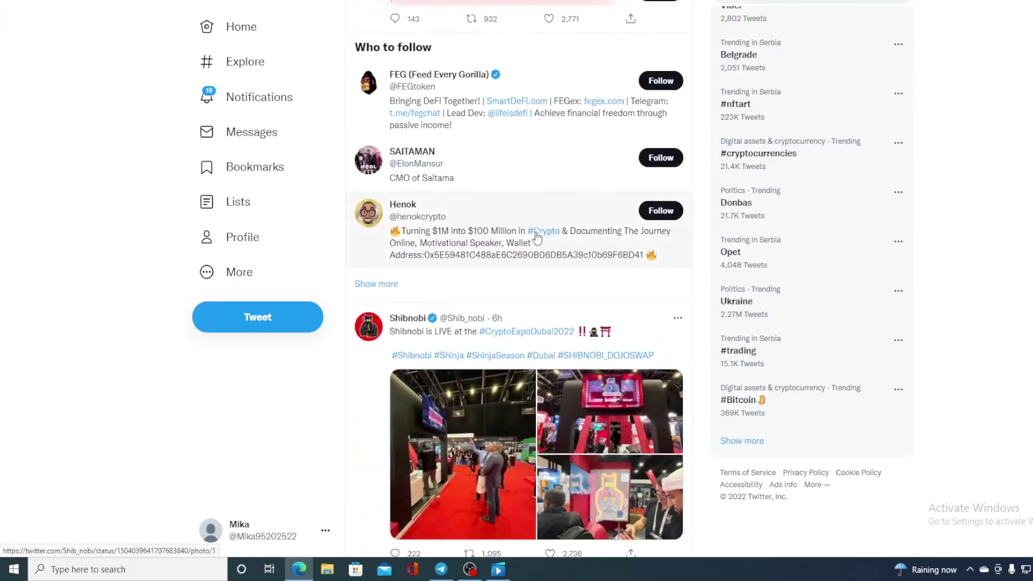
{"action": "scroll", "coordinate": [537, 236], "scroll_direction": "down", "scroll_amount": 4}
{"action": "scroll", "coordinate": [536, 237], "scroll_direction": "down", "scroll_amount": 4}
{"action": "scroll", "coordinate": [537, 237], "scroll_direction": "down", "scroll_amount": 4}
{"action": "scroll", "coordinate": [536, 236], "scroll_direction": "down", "scroll_amount": 3}
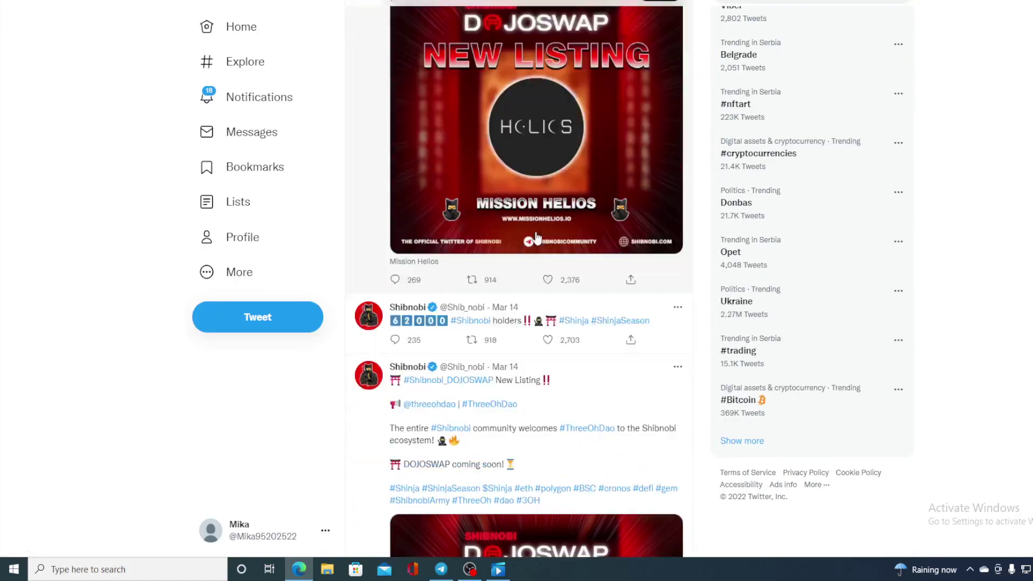
{"action": "scroll", "coordinate": [500, 242], "scroll_direction": "down", "scroll_amount": 2}
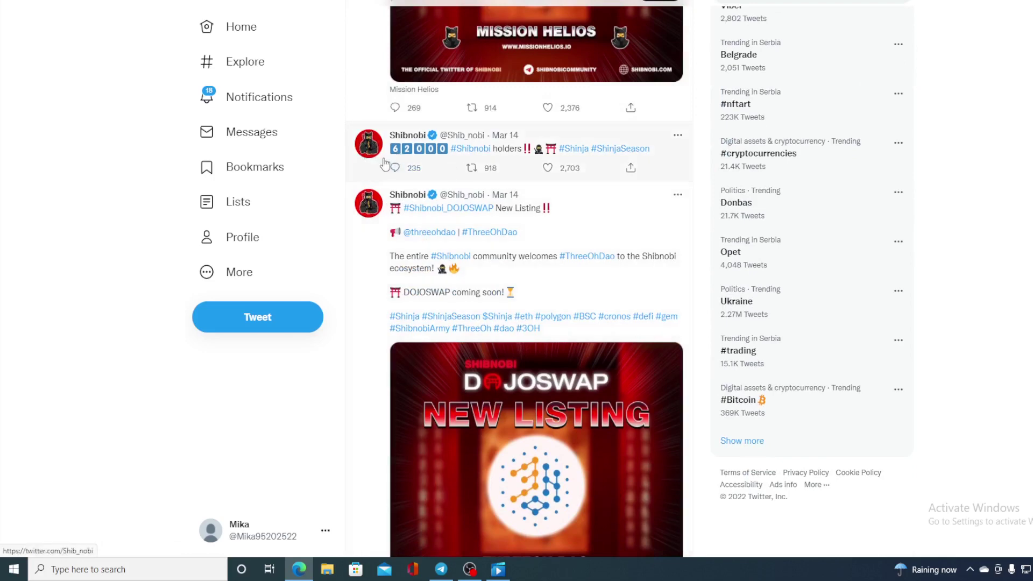